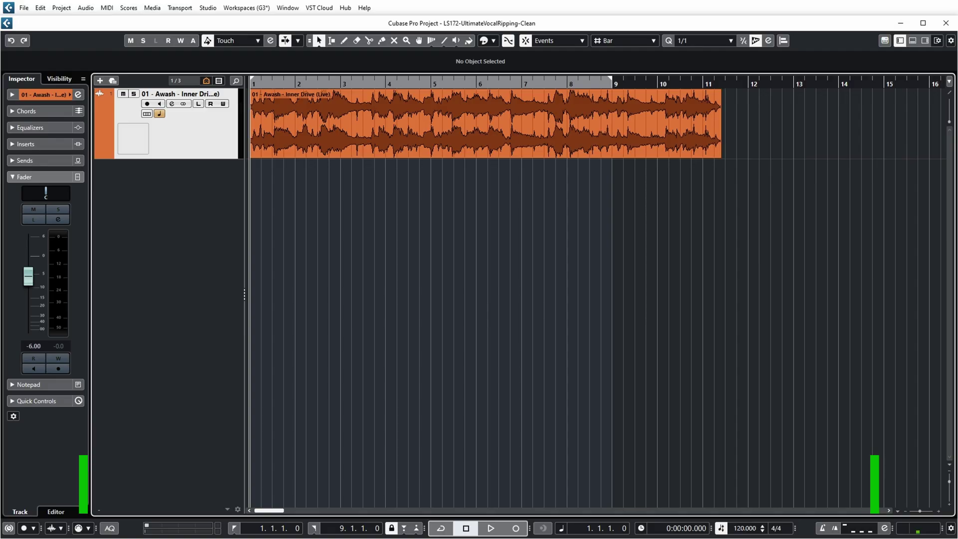
Open the song's audio event in the SpectraLayers extension.
click(474, 131)
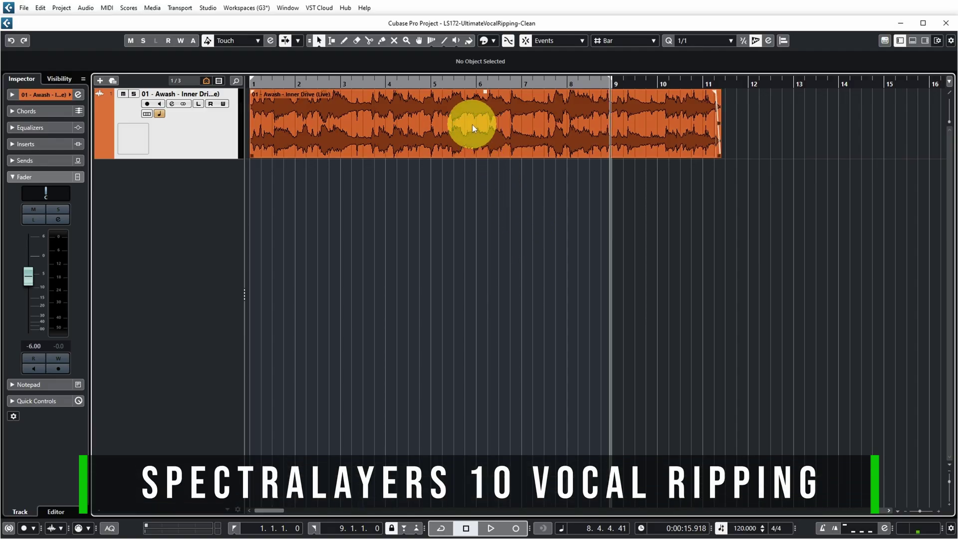
right_click(475, 129)
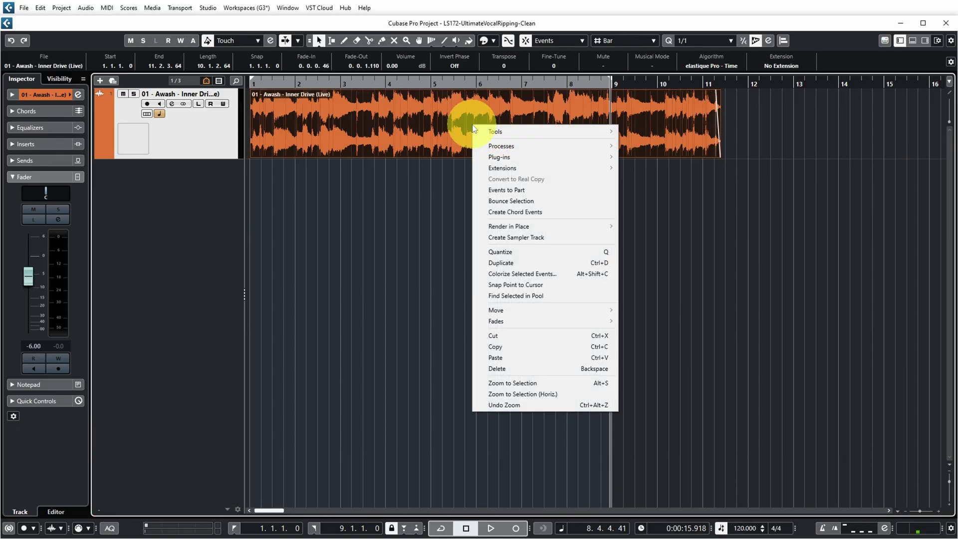
mouse_move(530, 168)
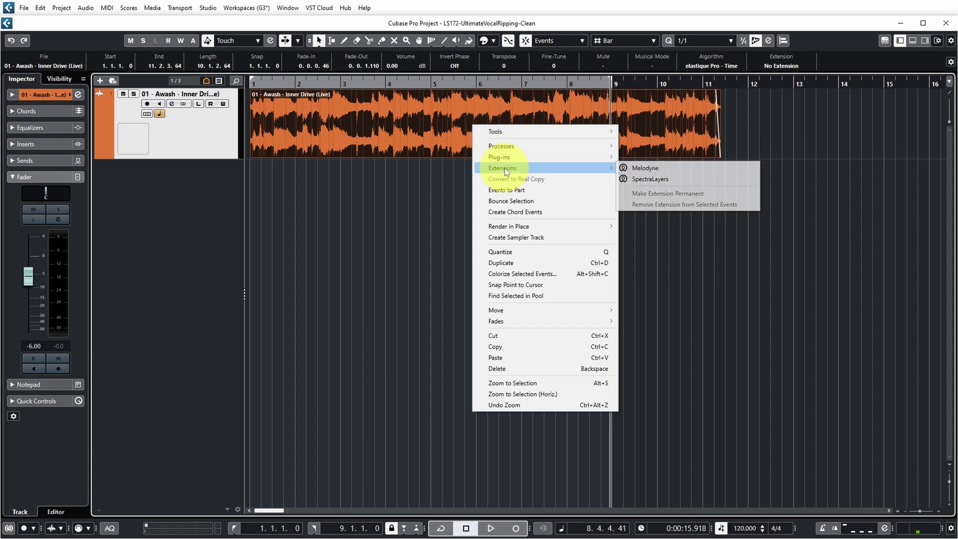
click(646, 187)
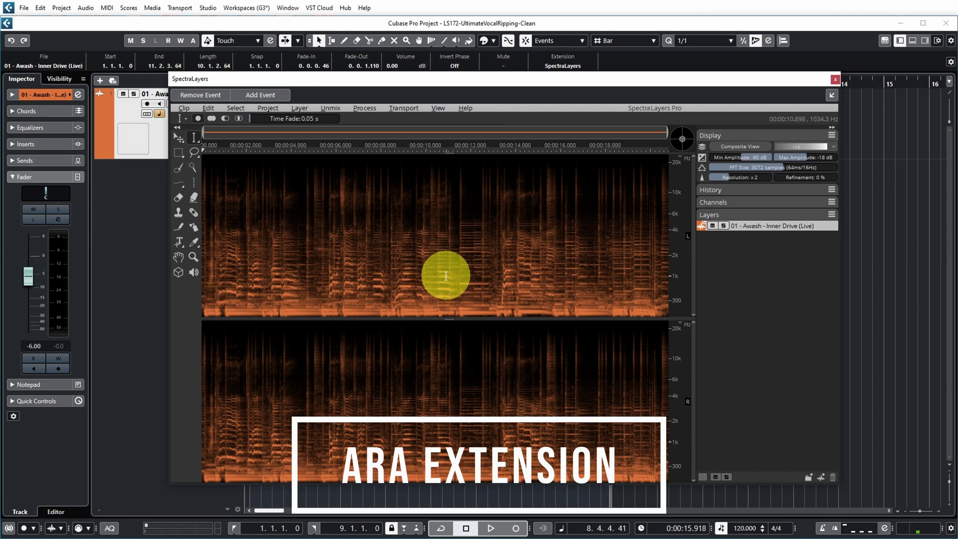
Set up SpectraLayers' Unmix Song to extract Vocals at Best quality.
click(329, 108)
click(409, 85)
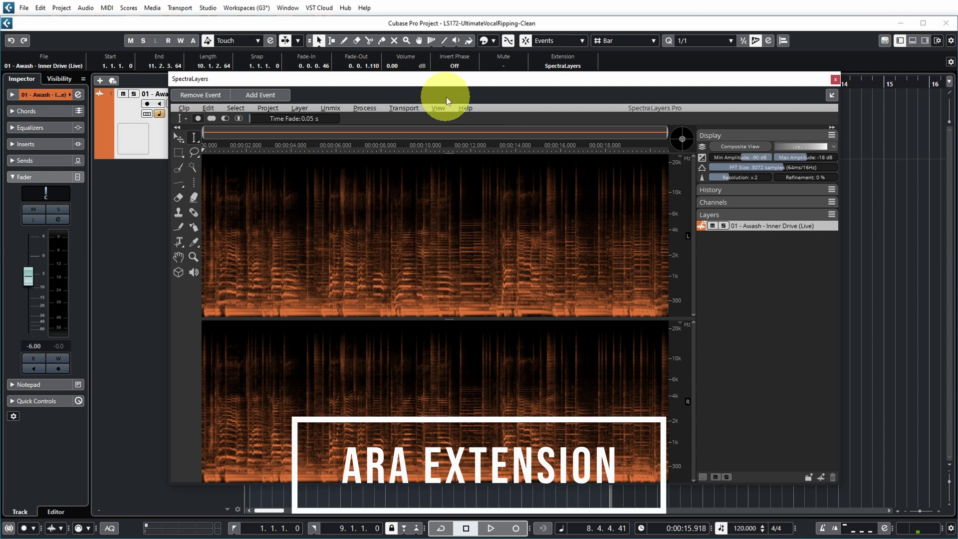
click(336, 108)
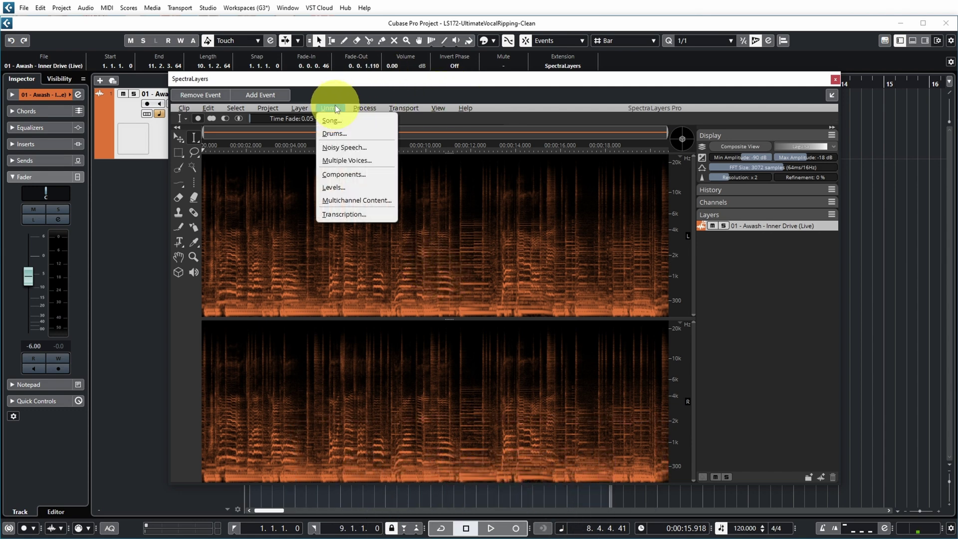
click(332, 130)
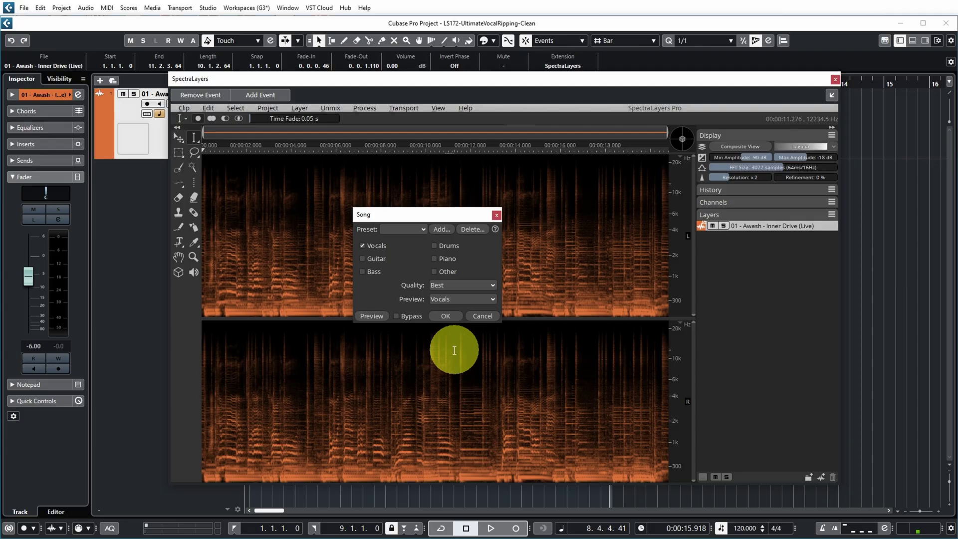
click(482, 287)
click(483, 288)
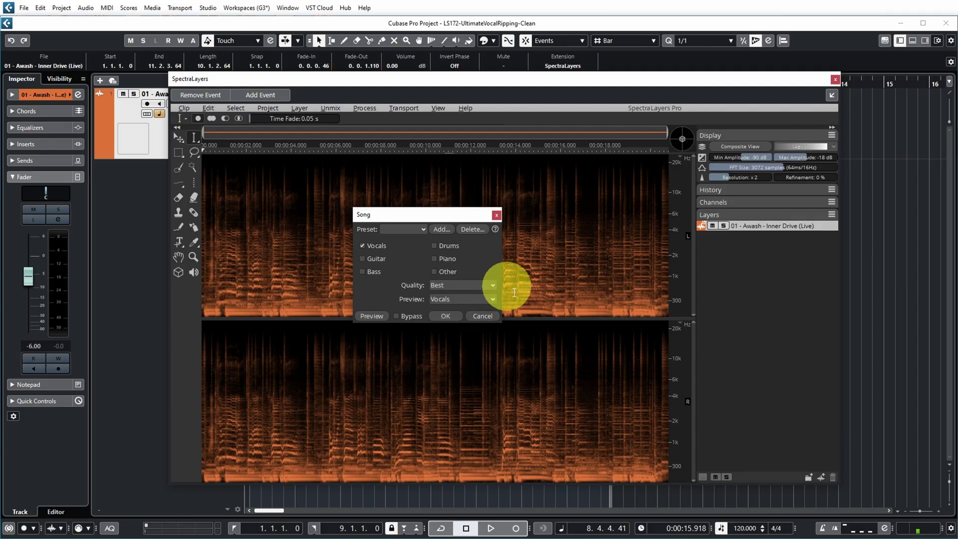
Run the unmix into Vocals and Non-Unmixed layers, leaving only Vocals soloed.
click(444, 316)
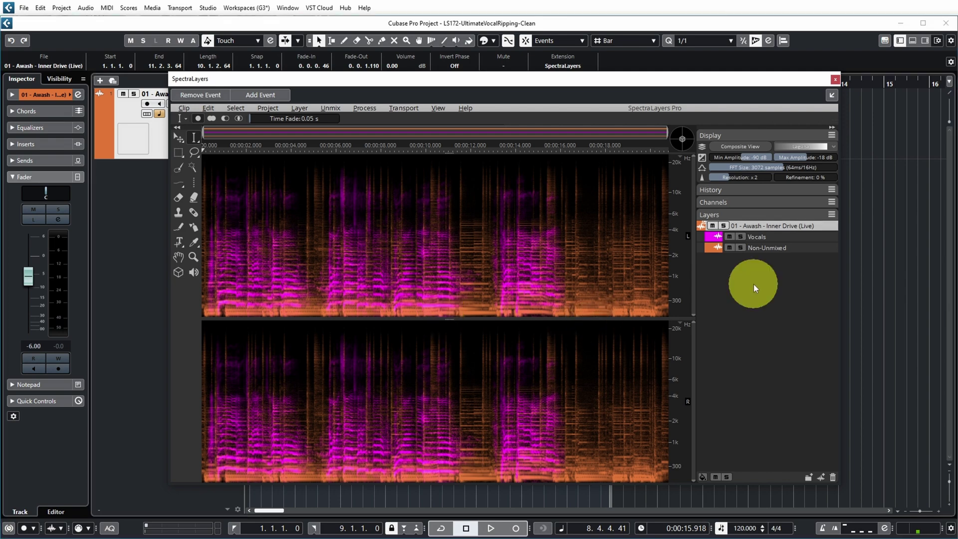
click(740, 237)
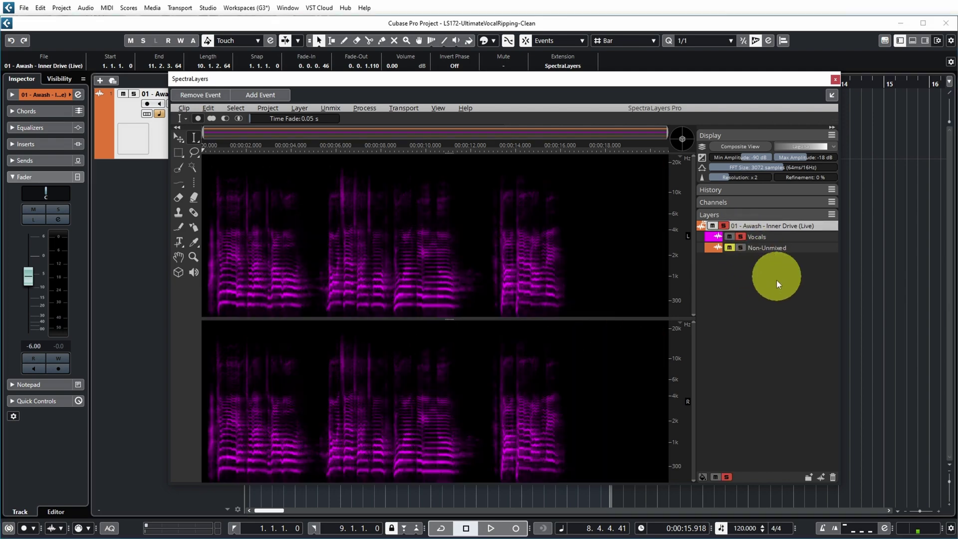
click(740, 247)
click(742, 238)
Audition the Vocals and Non-Unmixed layers, then bring Vocals into Cubase as a track.
key(space)
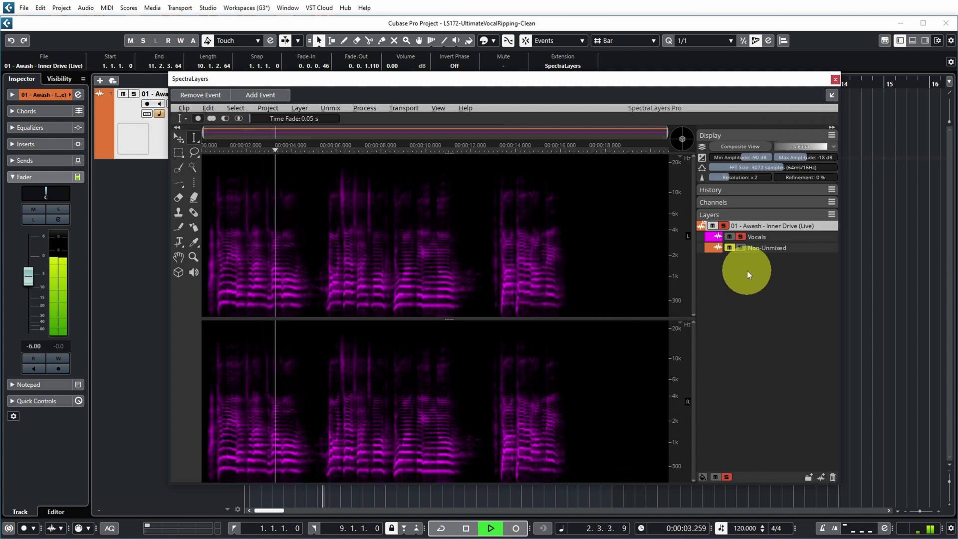
click(740, 247)
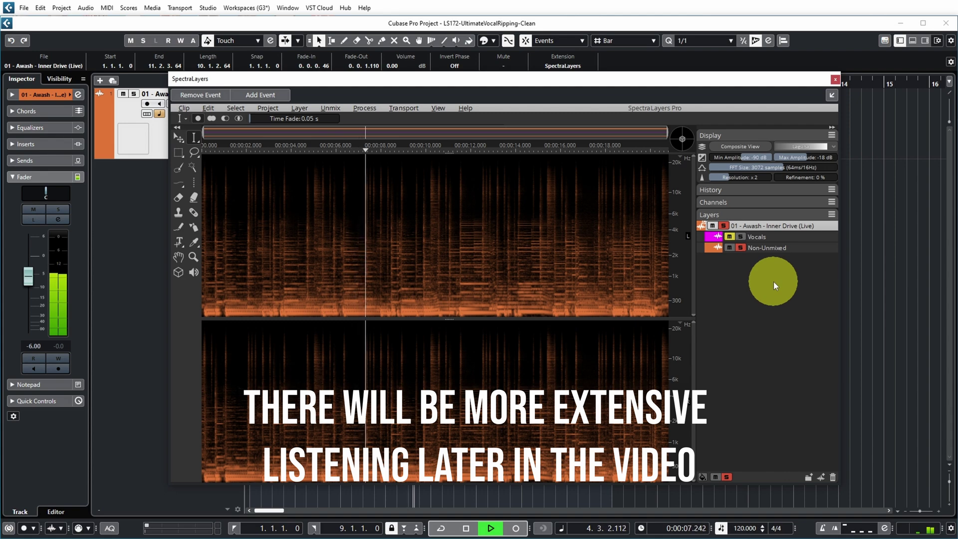
click(738, 236)
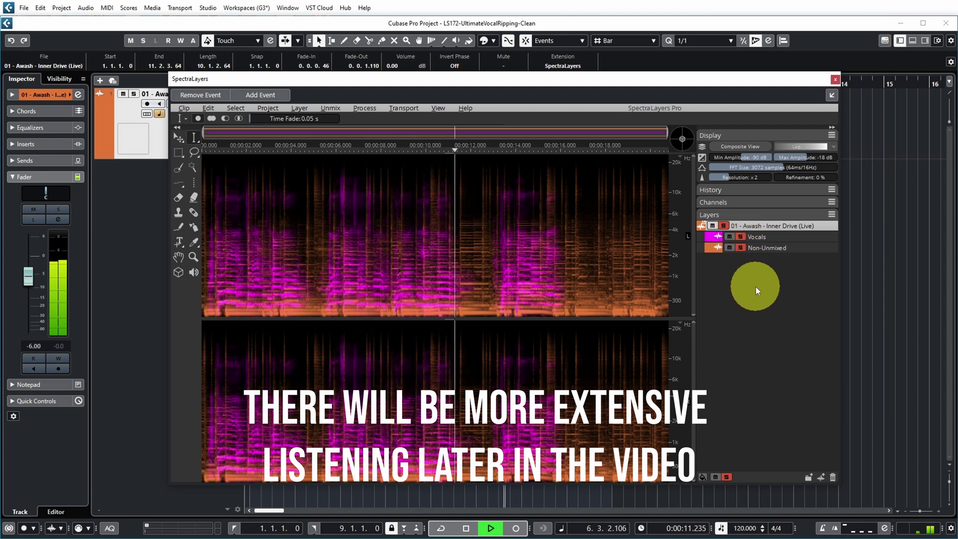
key(space)
drag(770, 237, 885, 172)
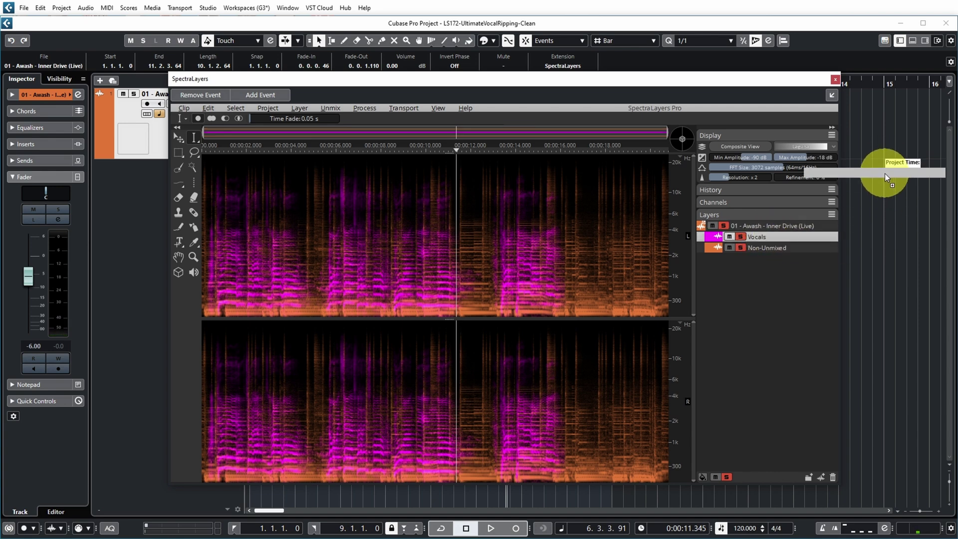
click(623, 381)
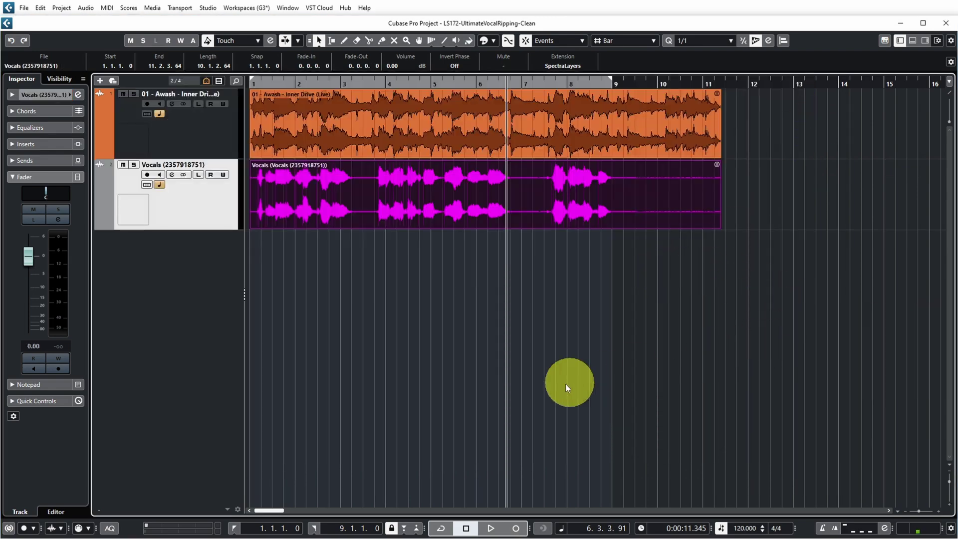
Solo the new Vocals track and return the playhead to bar 1.
click(134, 166)
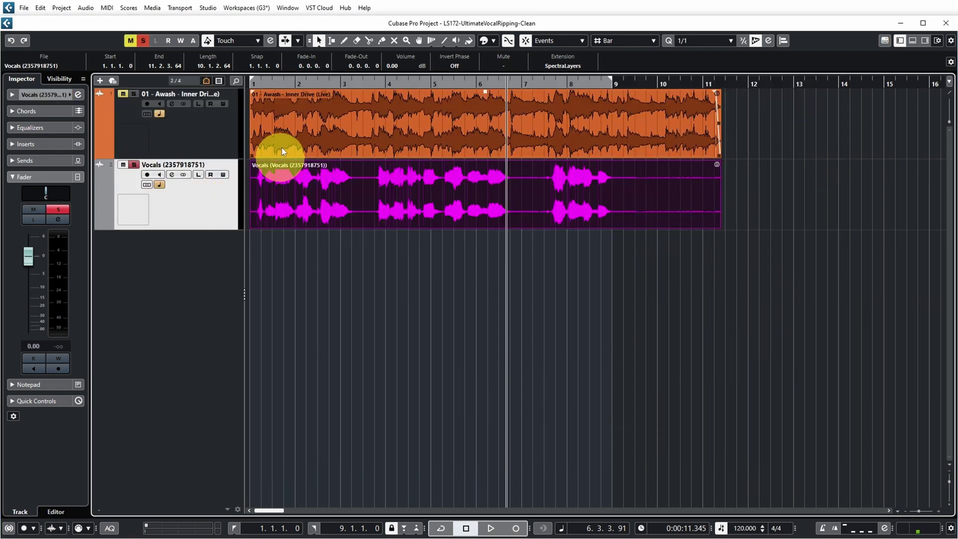
click(259, 85)
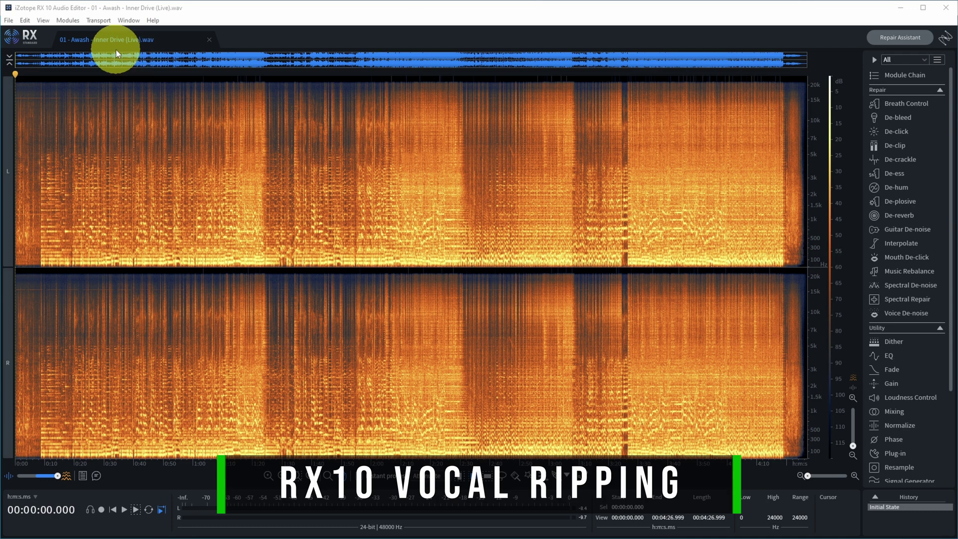
Run RX 10 Music Rebalance at Best quality to separate Vocal, Percussion, Bass and Other stems.
click(896, 272)
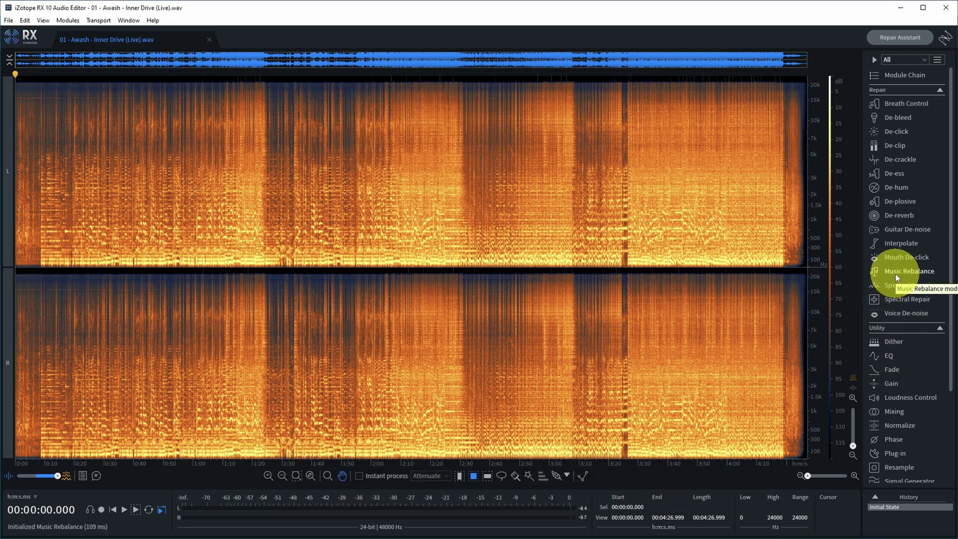
click(895, 273)
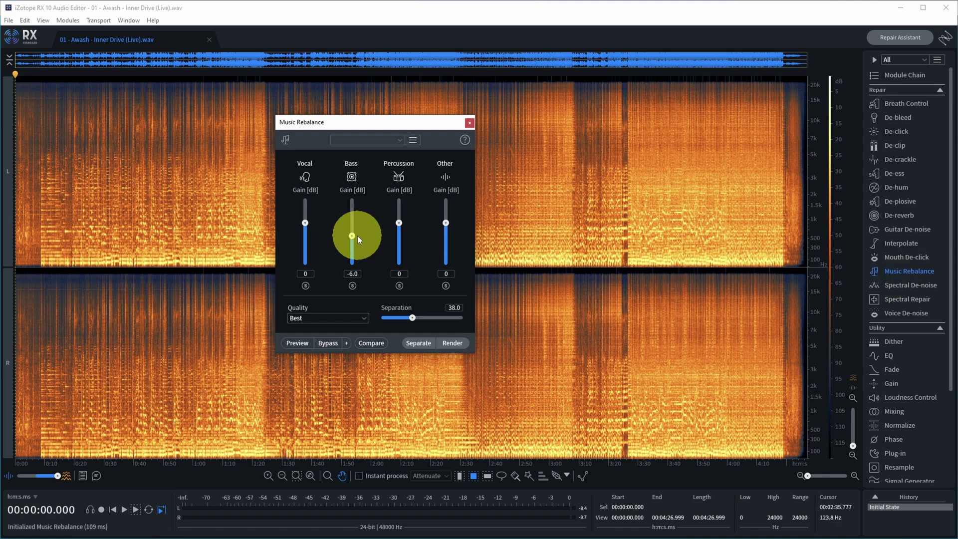
click(399, 223)
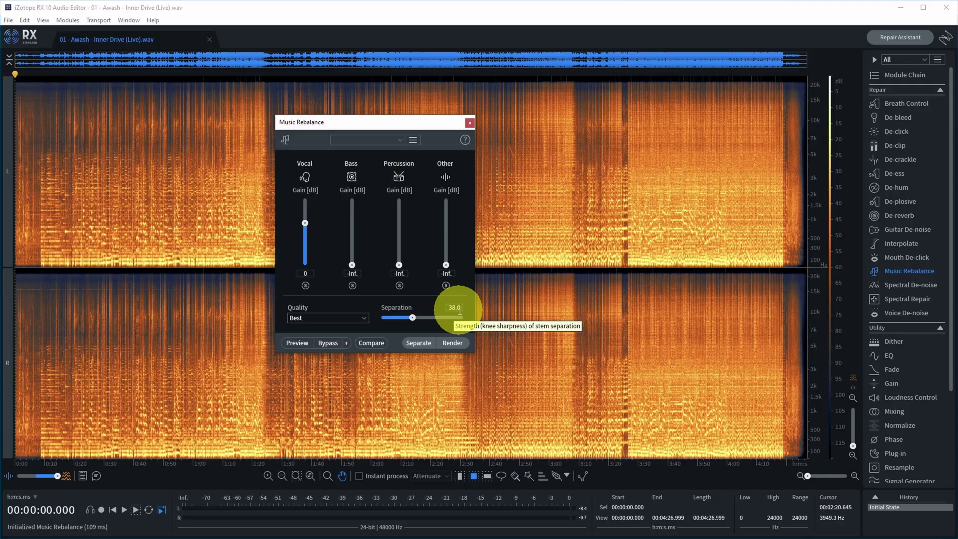
click(363, 319)
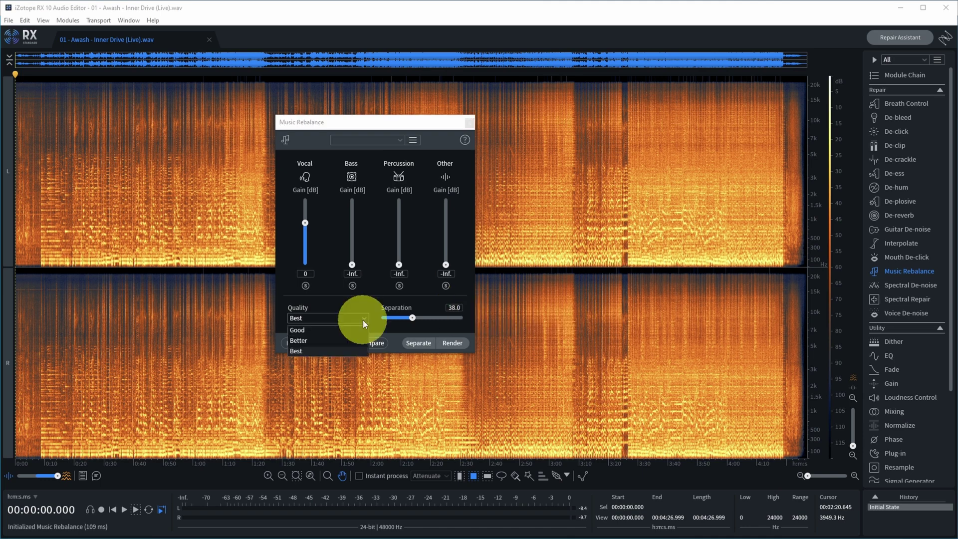
click(331, 352)
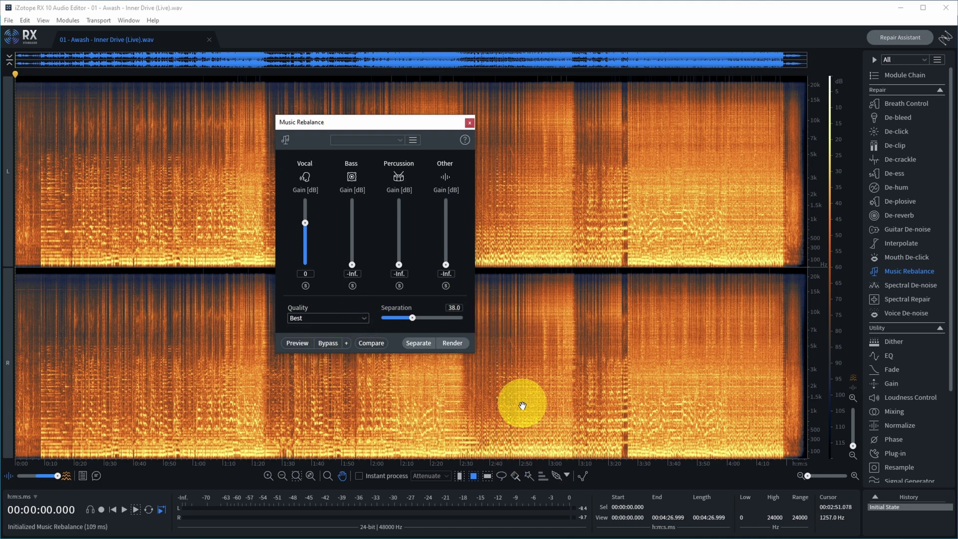
click(417, 344)
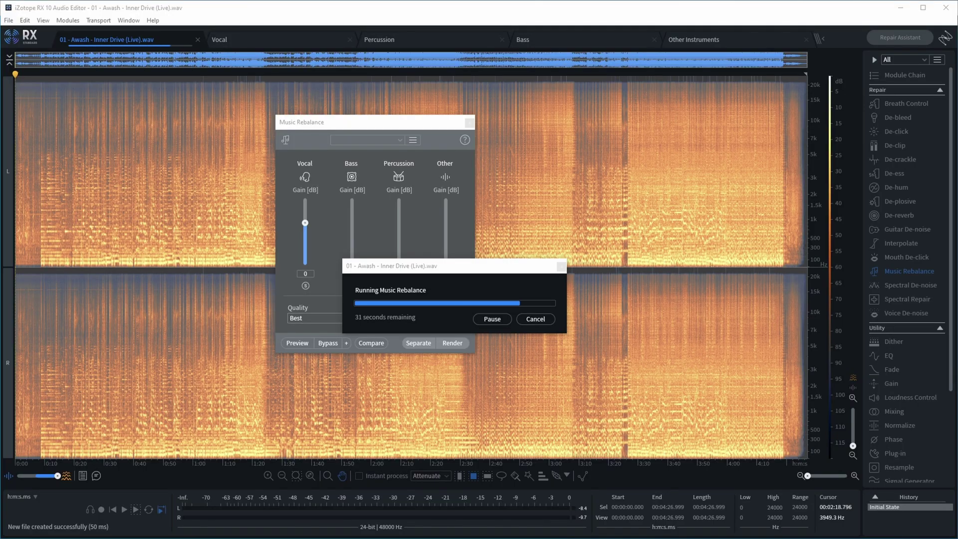
click(470, 122)
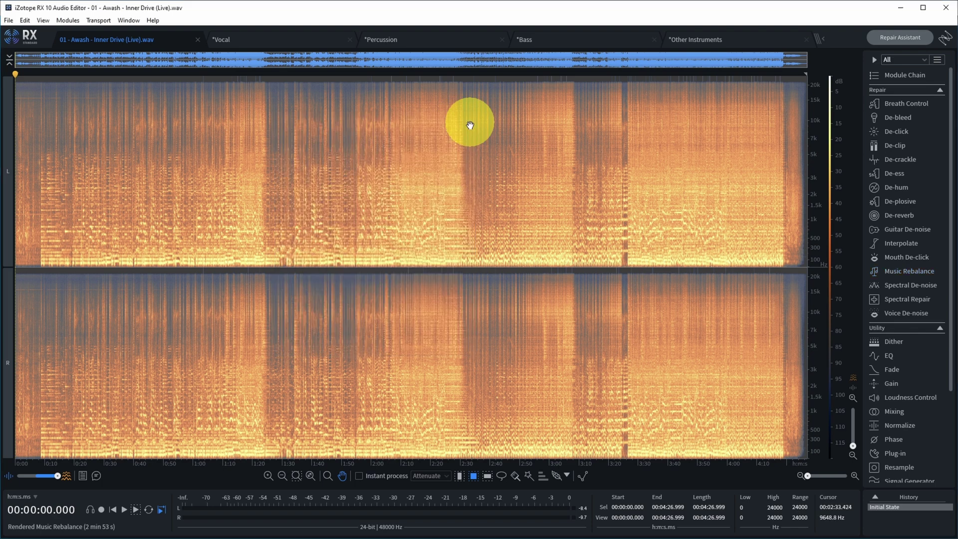
Play back the separated Vocal file in RX 10.
click(271, 40)
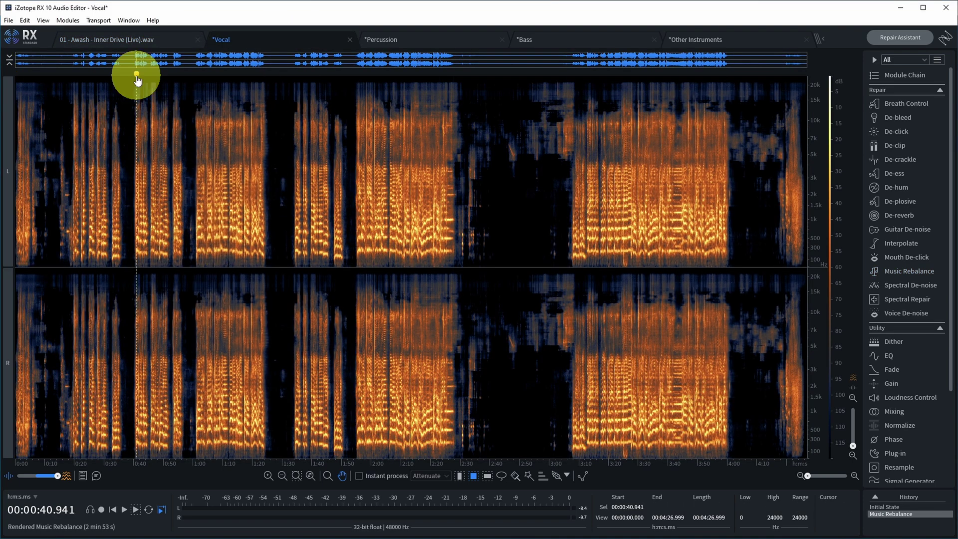
click(124, 509)
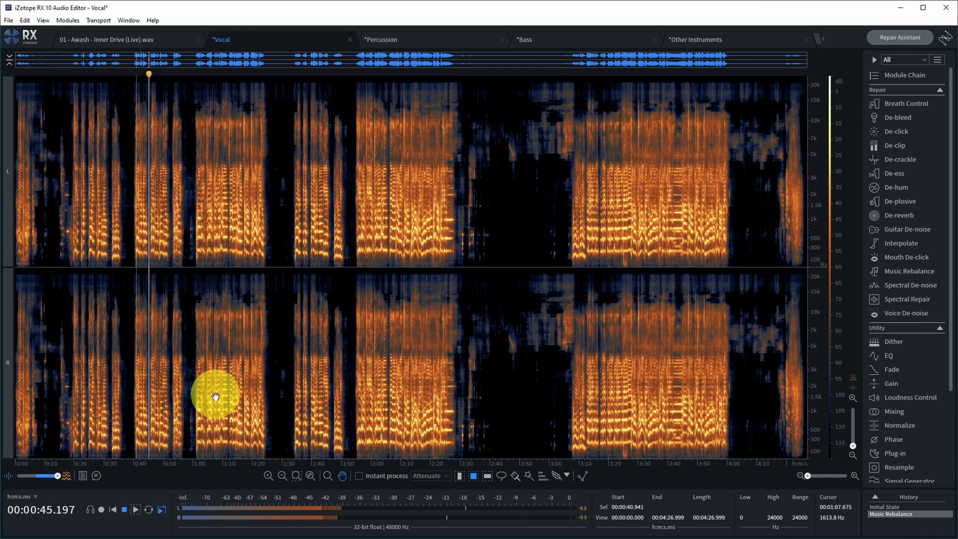
click(125, 510)
Export the RX 10 vocal file with 32-bit (float) bit depth.
click(8, 20)
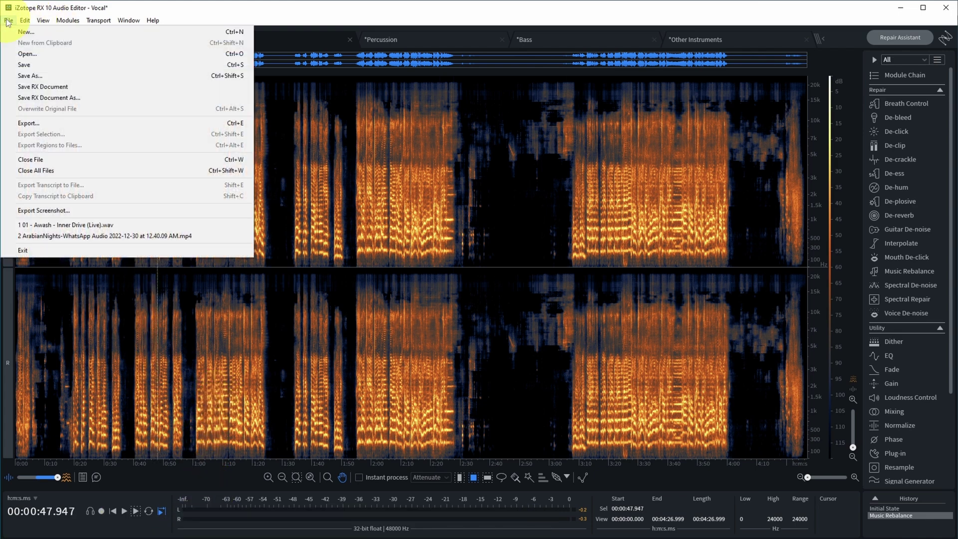
click(31, 77)
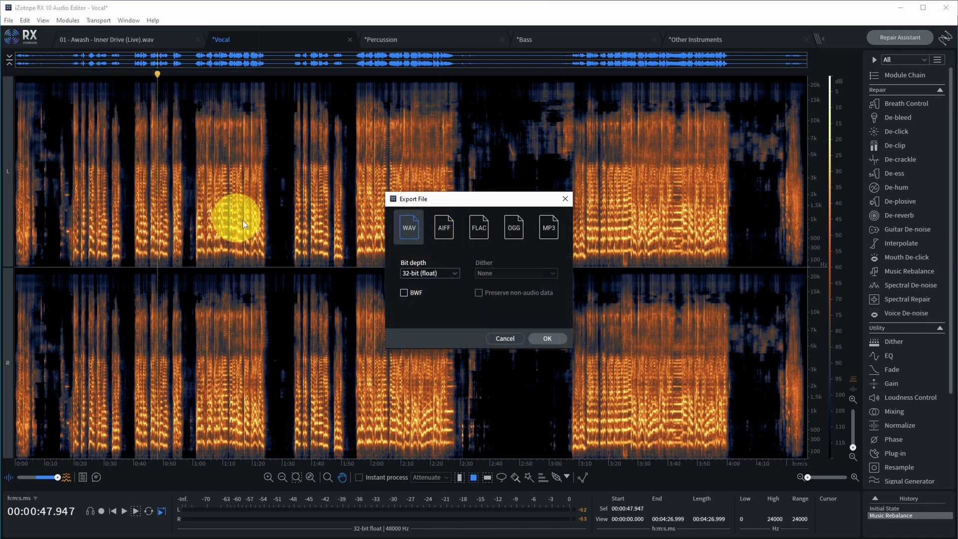
click(454, 273)
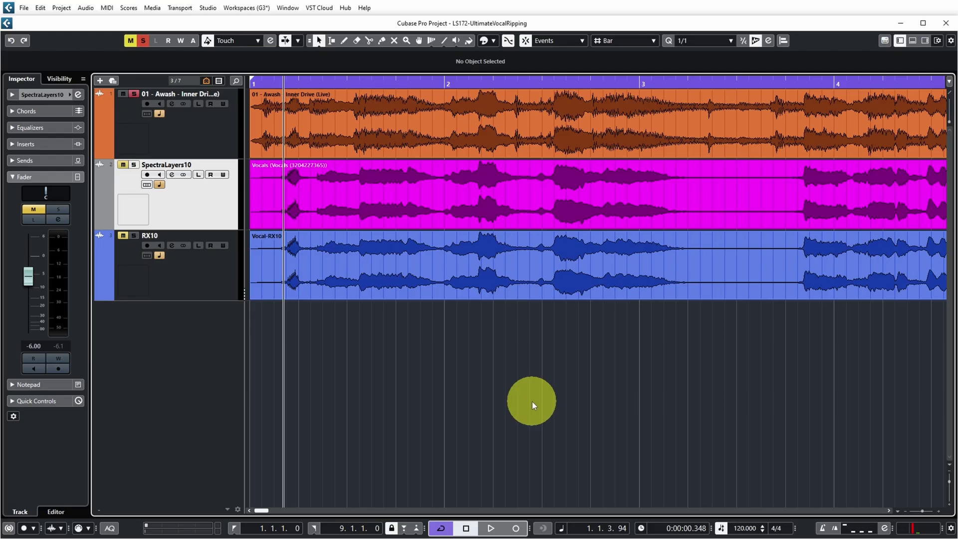
Zoom in on the Cubase timeline to show the vocal waveforms.
key(h)
key(h)
key(h)
key(h)
key(h)
key(h)
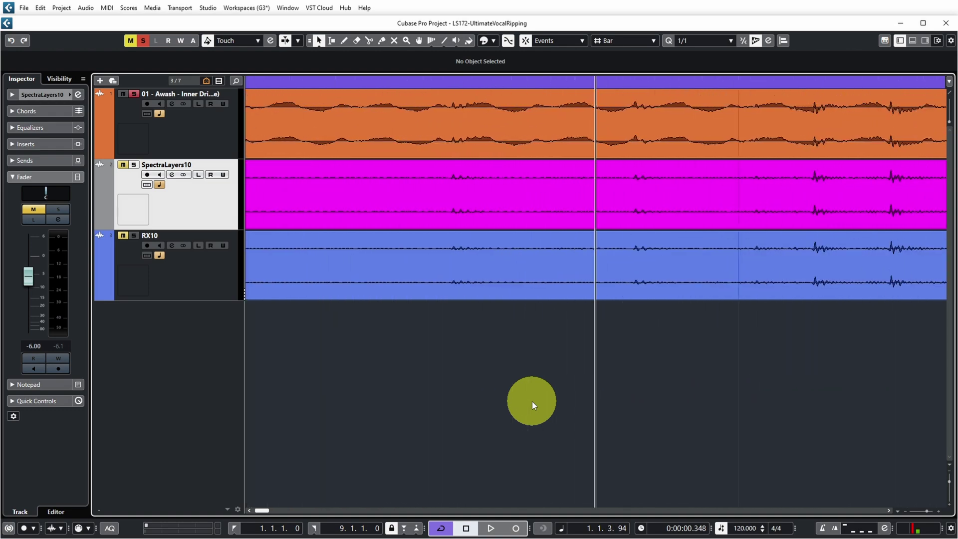
key(h)
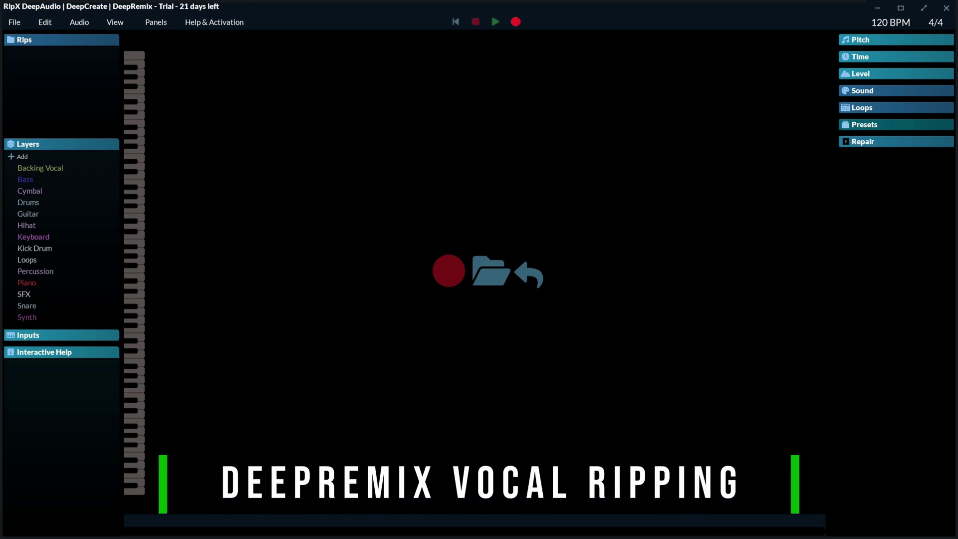
Load the song into RipX DeepRemix and rip its voice stem.
drag(439, 260, 447, 270)
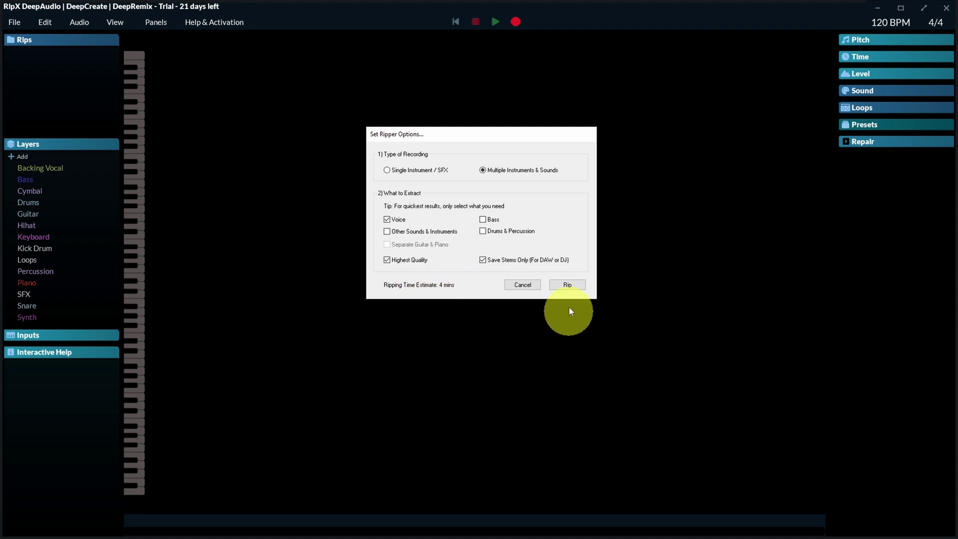
click(566, 285)
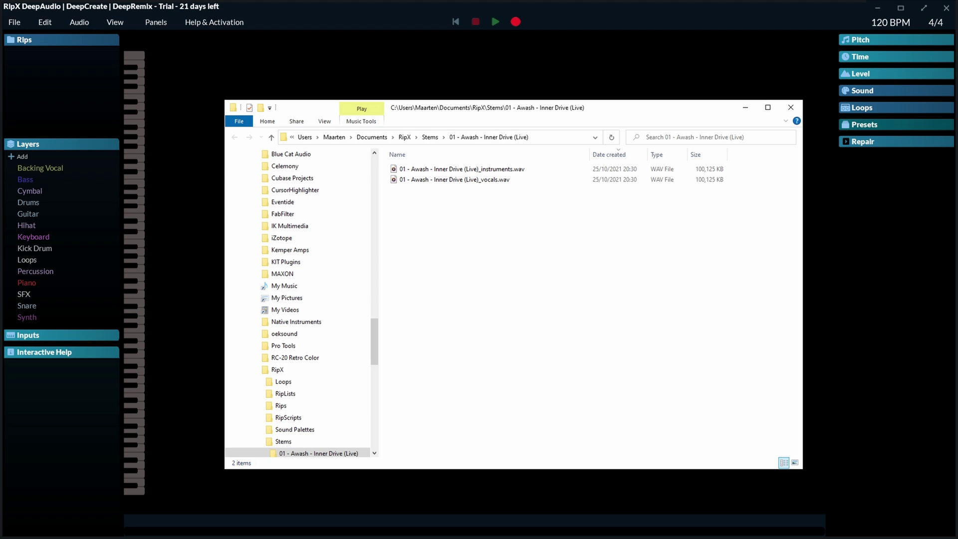
View the Properties of the ripped _vocals.wav file to check its audio details.
click(464, 180)
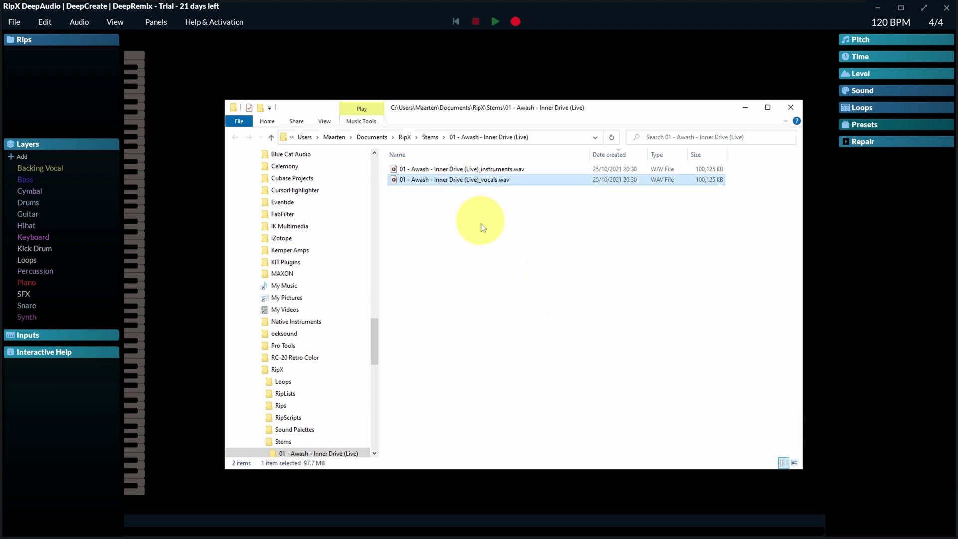
right_click(470, 181)
click(528, 491)
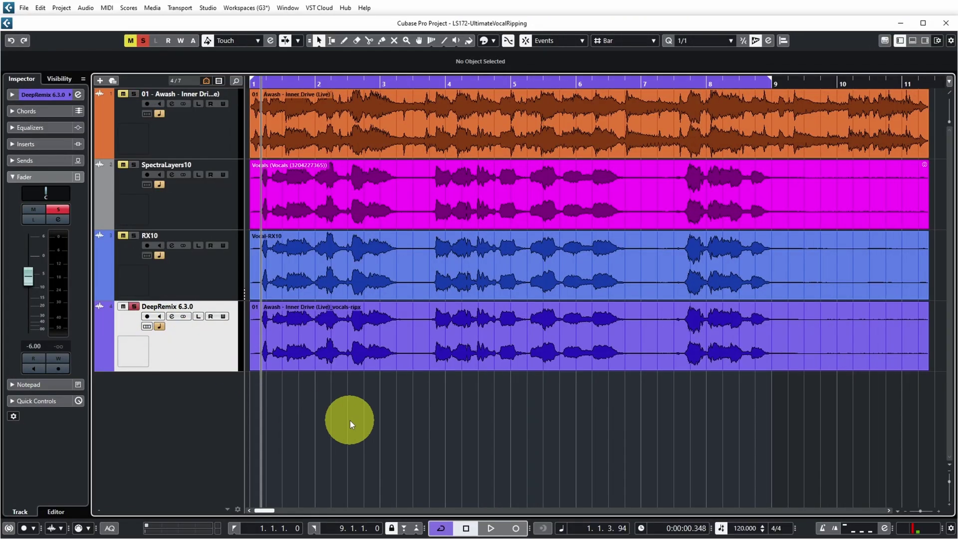
Play a stretch of the soloed DeepRemix vocal in Cubase, then stop.
key(space)
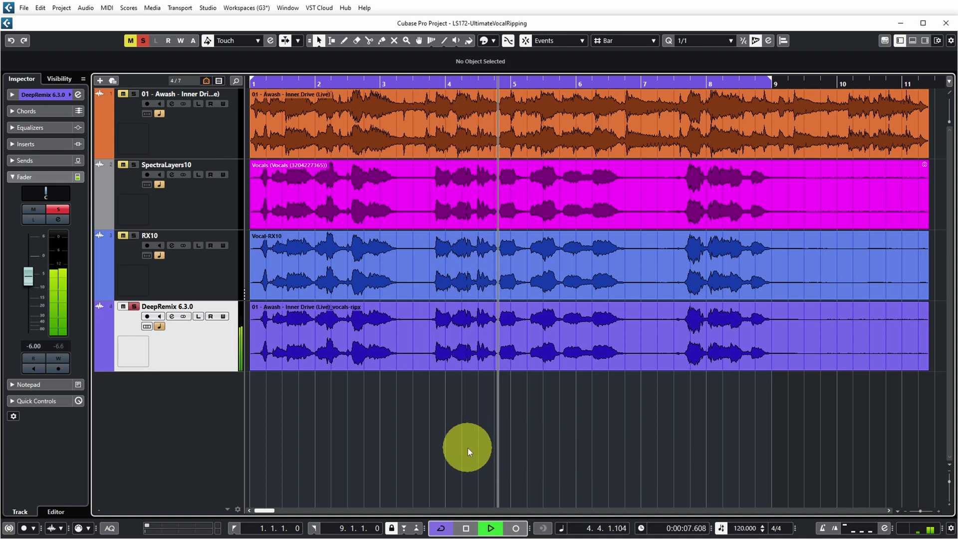
key(space)
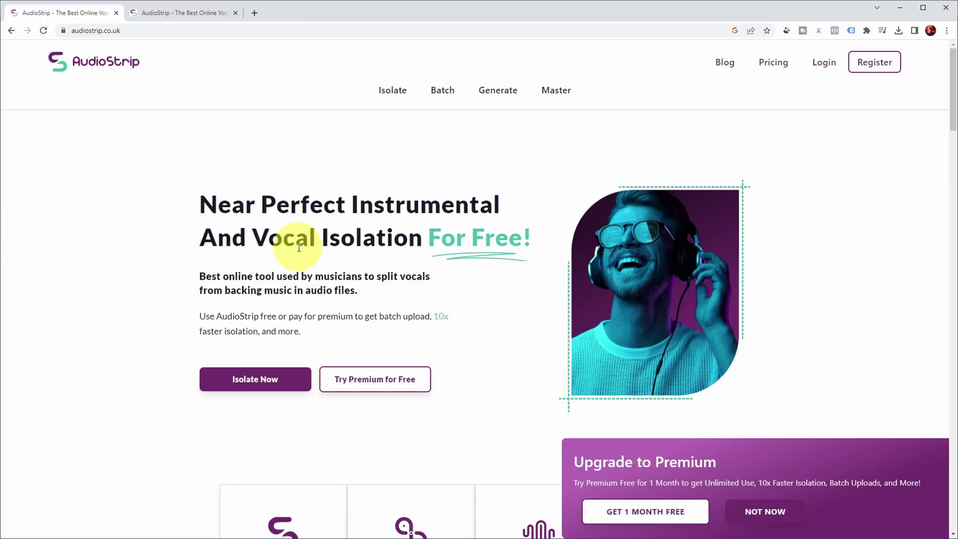
Go to AudioStrip's vocal isolation page and drop the song WAV onto the upload area.
scroll(499, 345, down, 2)
scroll(499, 345, up, 2)
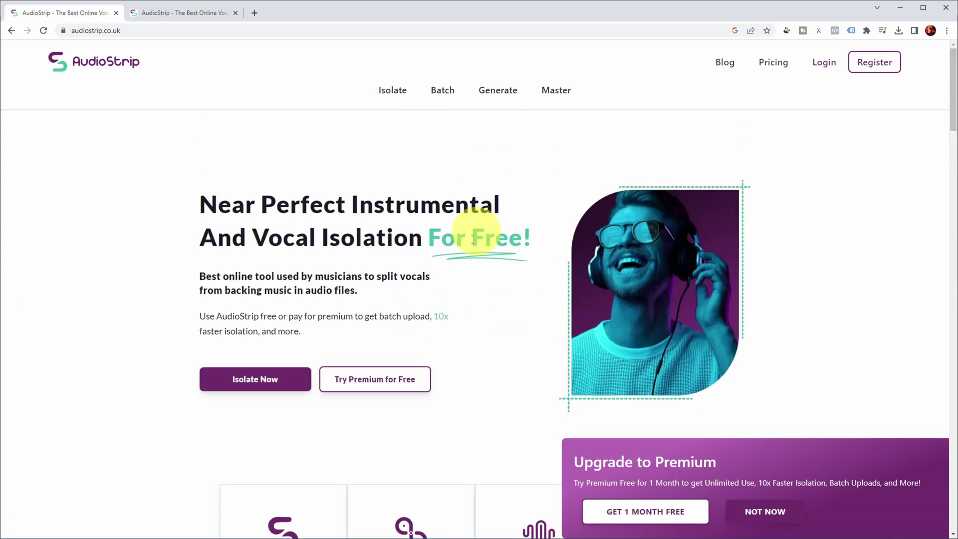
click(251, 384)
drag(435, 303, 427, 306)
scroll(300, 375, down, 2)
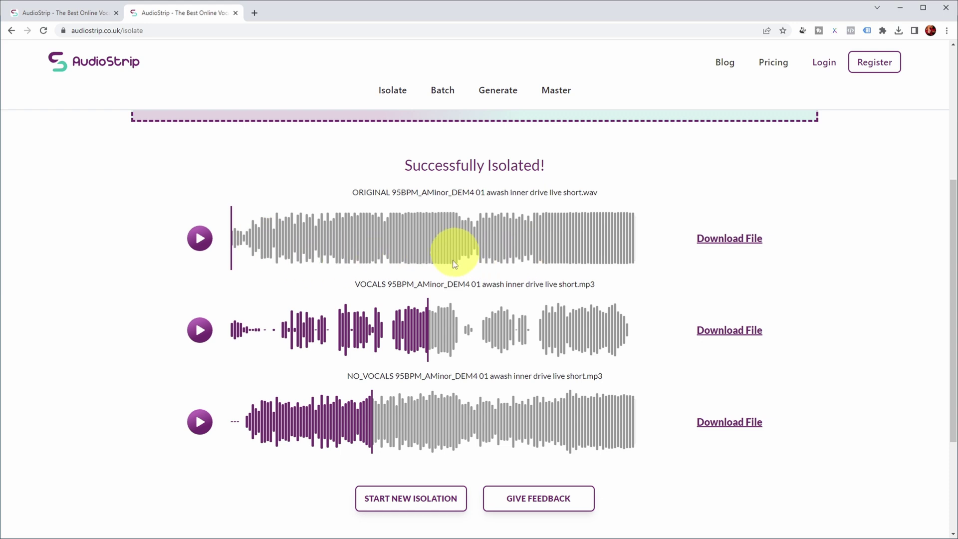
Preview the AudioStrip VOCALS and NO_VOCALS results, then download both files.
click(325, 332)
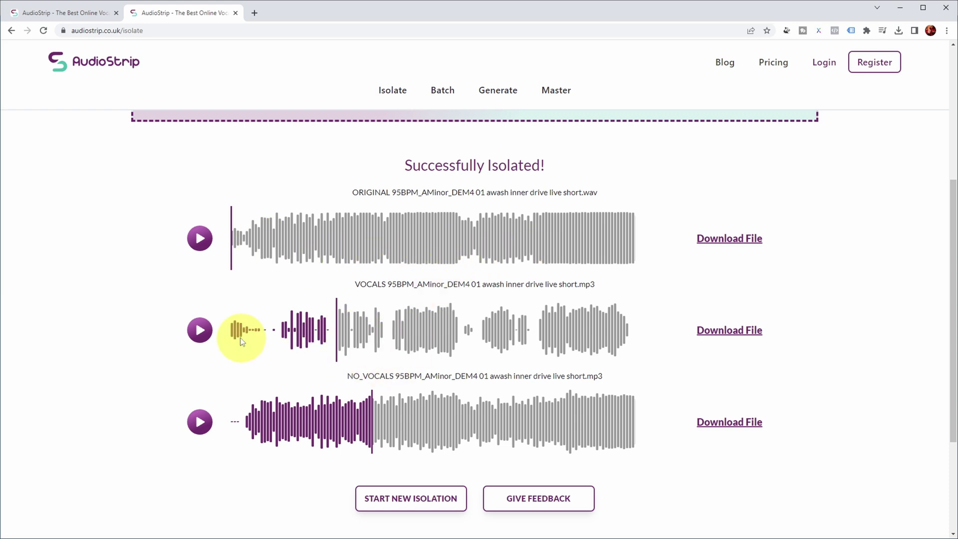
click(201, 331)
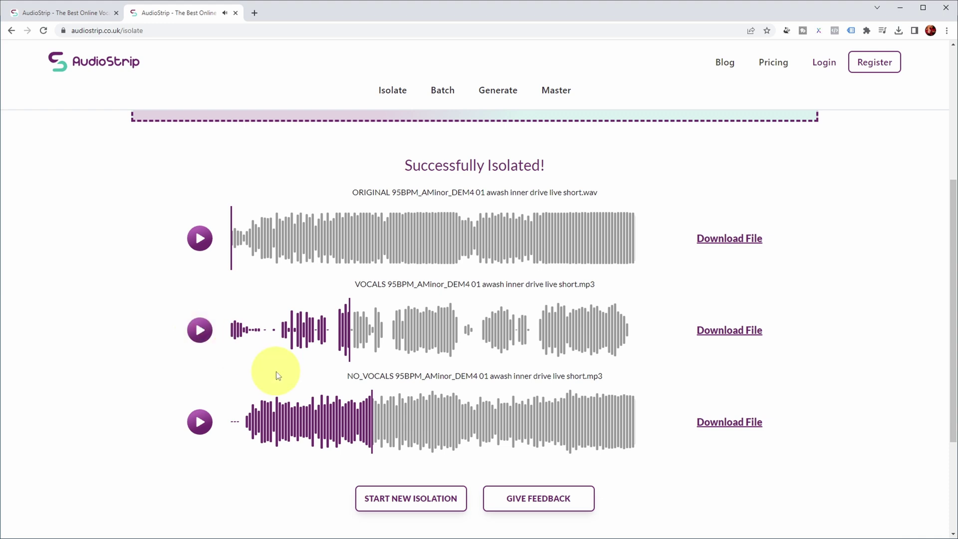
click(330, 415)
click(200, 422)
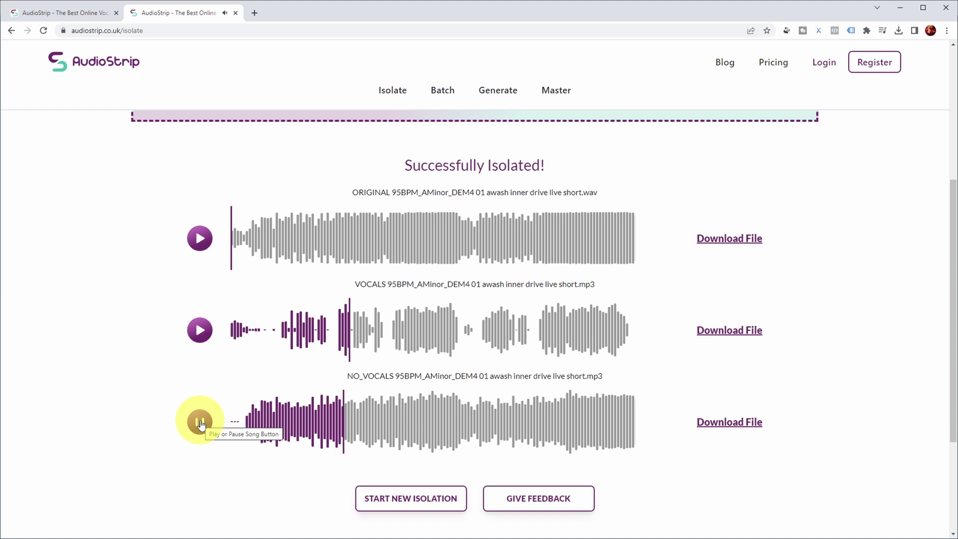
click(733, 340)
click(729, 423)
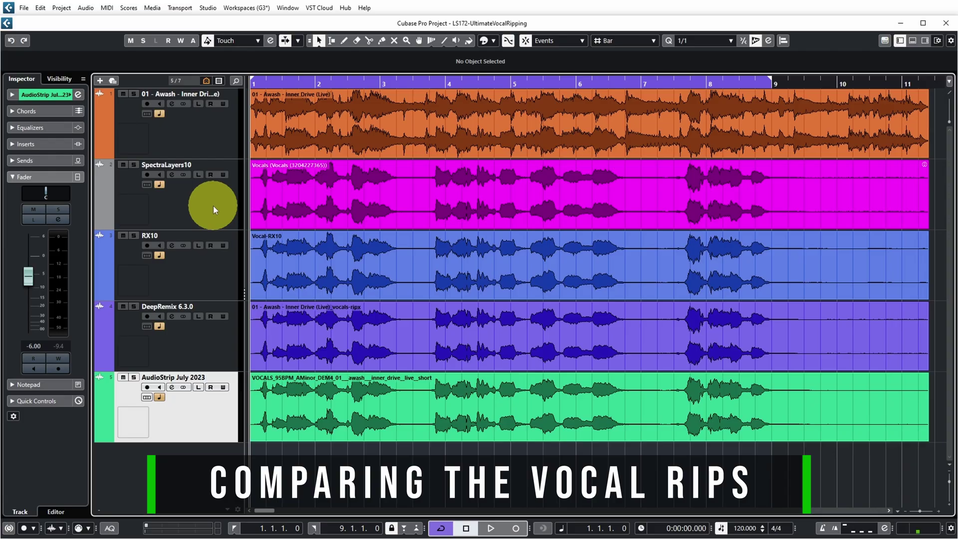
Solo the SpectraLayers10 vocal and play bars 1–9 in a cycle loop.
click(133, 165)
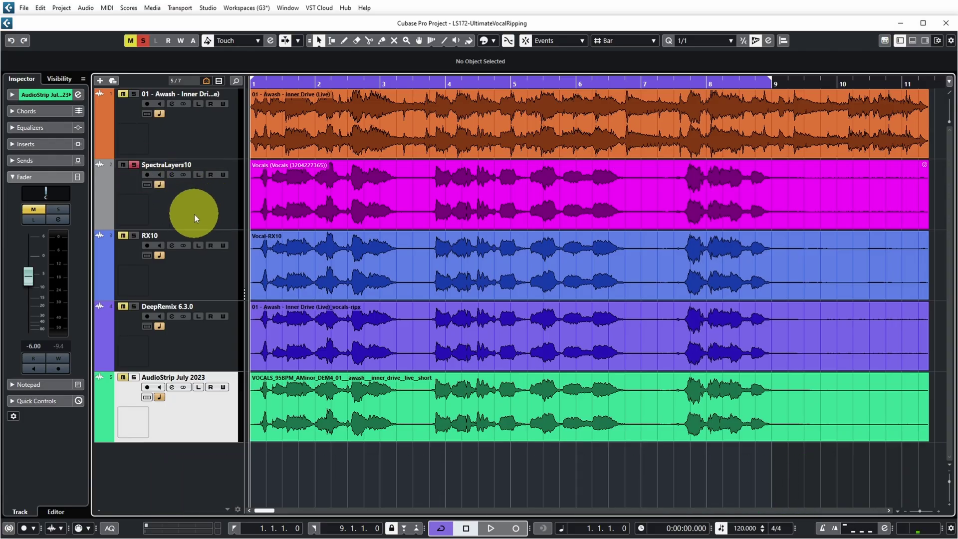
key(space)
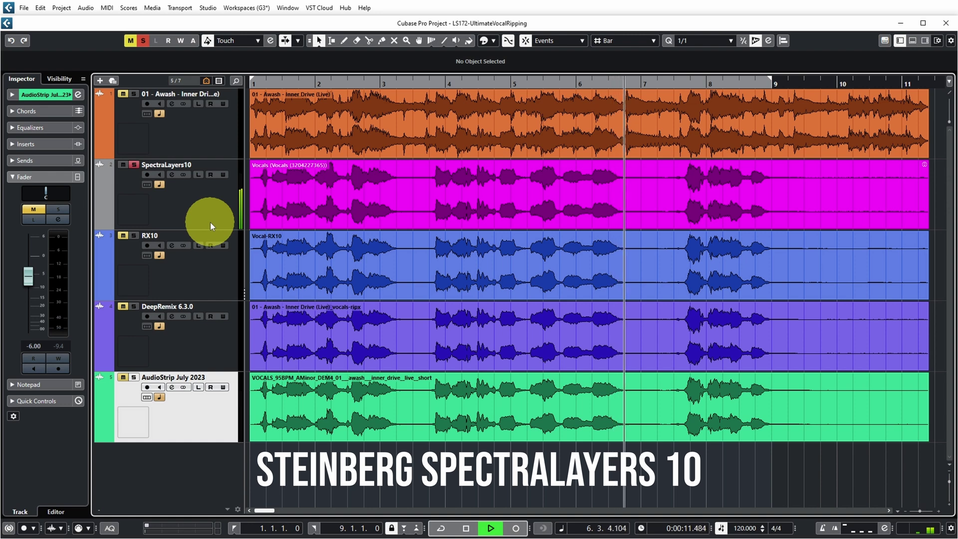
key(KP_Divide)
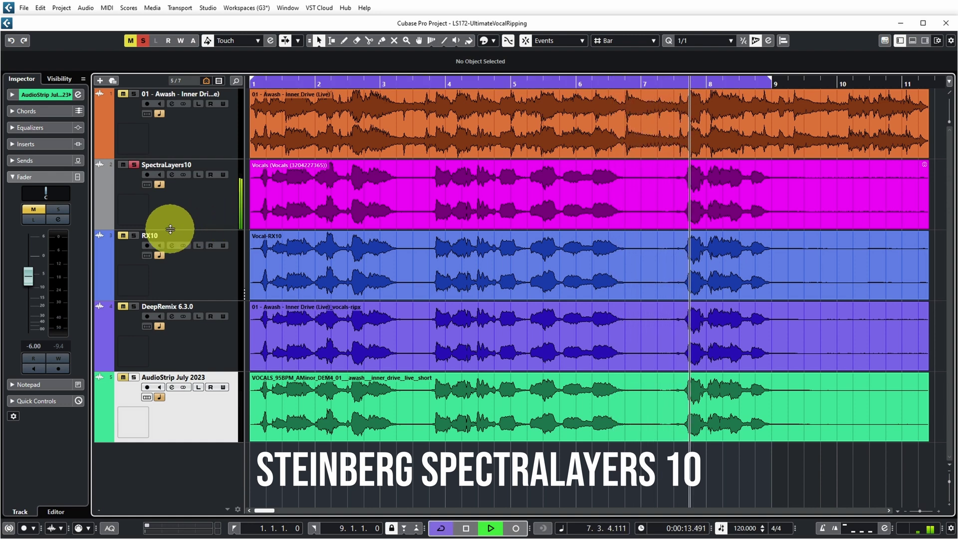
Move the solo to the RX10, DeepRemix and AudioStrip vocals in turn.
click(134, 237)
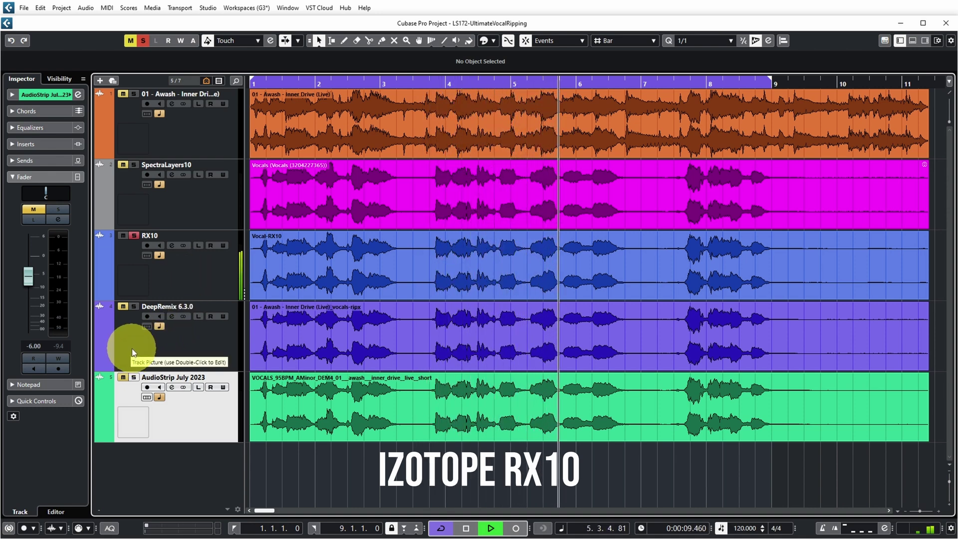
click(133, 307)
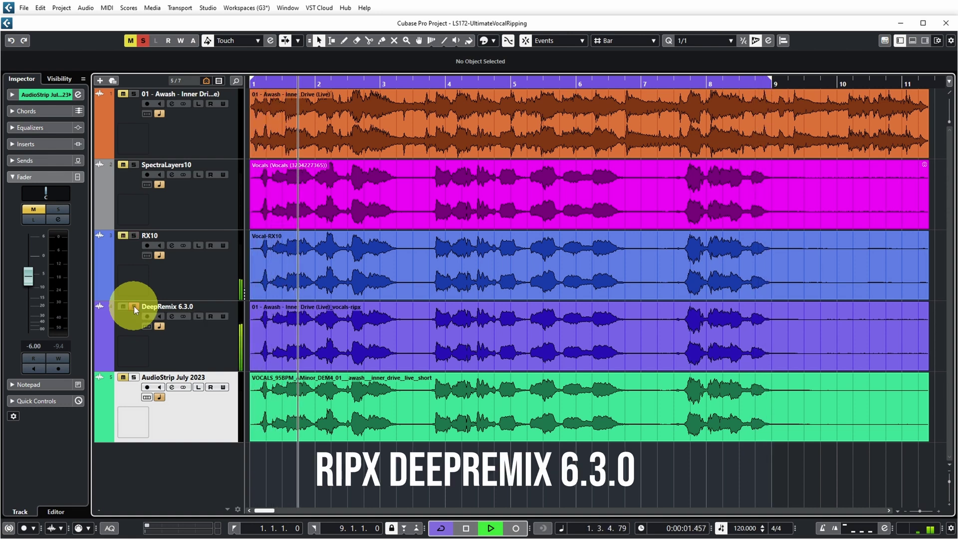
click(132, 379)
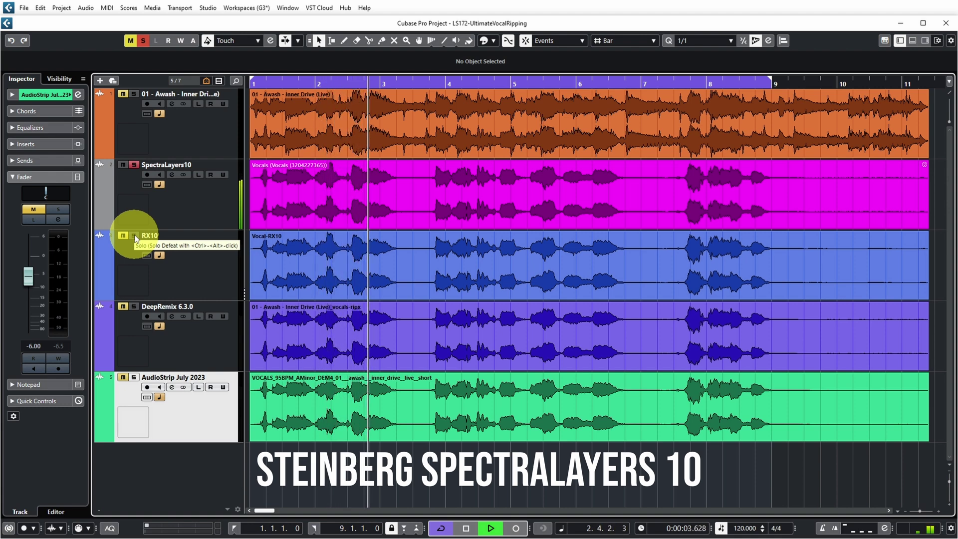
Over the shortened loop, solo the RX10, DeepRemix and AudioStrip vocals in turn.
click(134, 236)
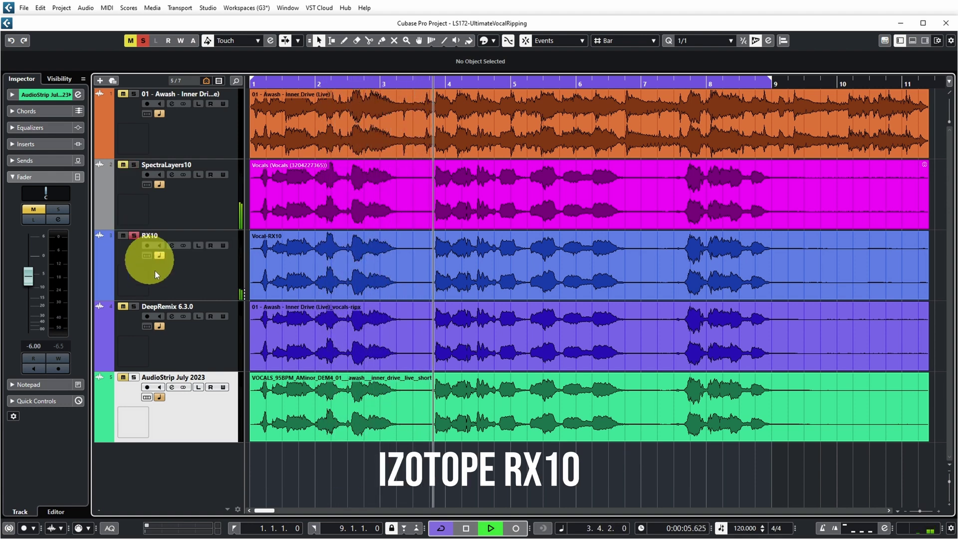
click(133, 306)
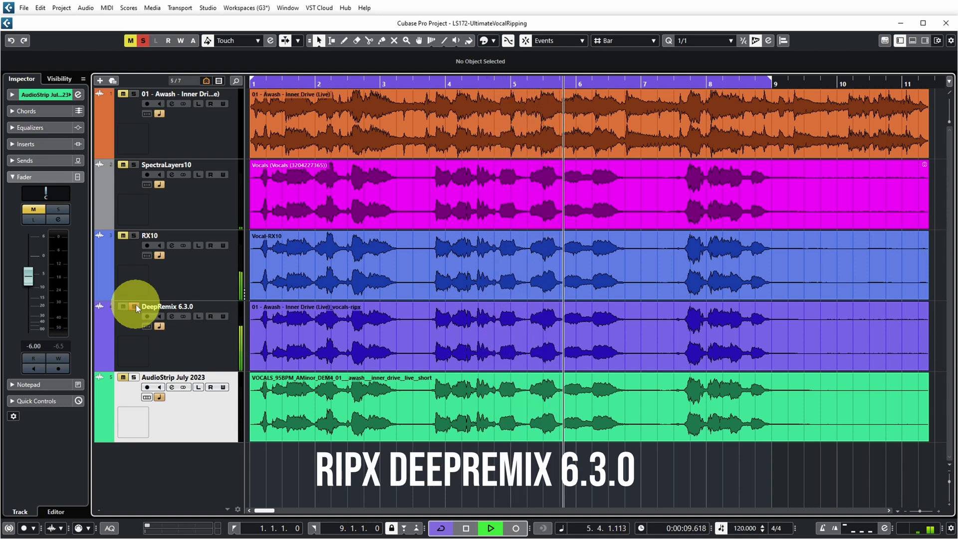
click(134, 379)
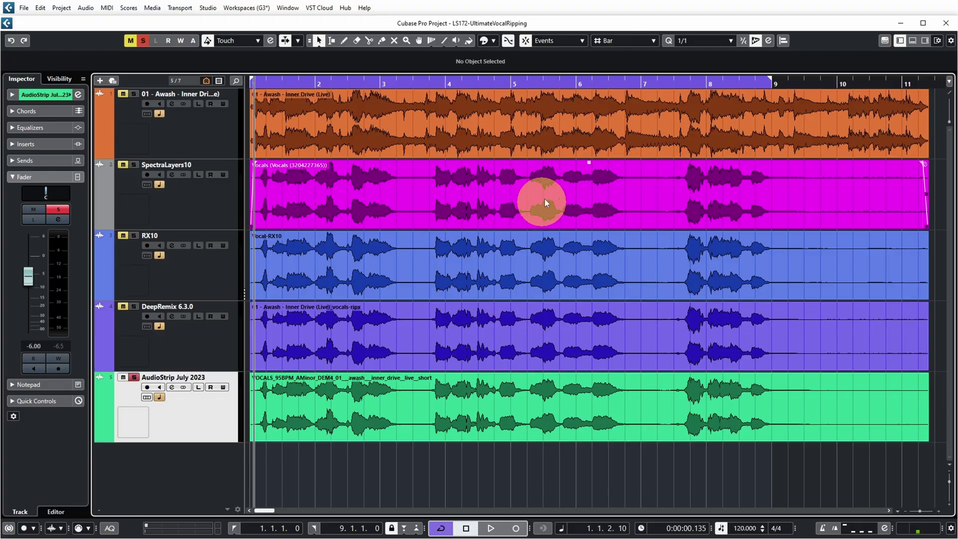
Solo RX10, DeepRemix and AudioStrip once more, finishing back on SpectraLayers10.
click(134, 235)
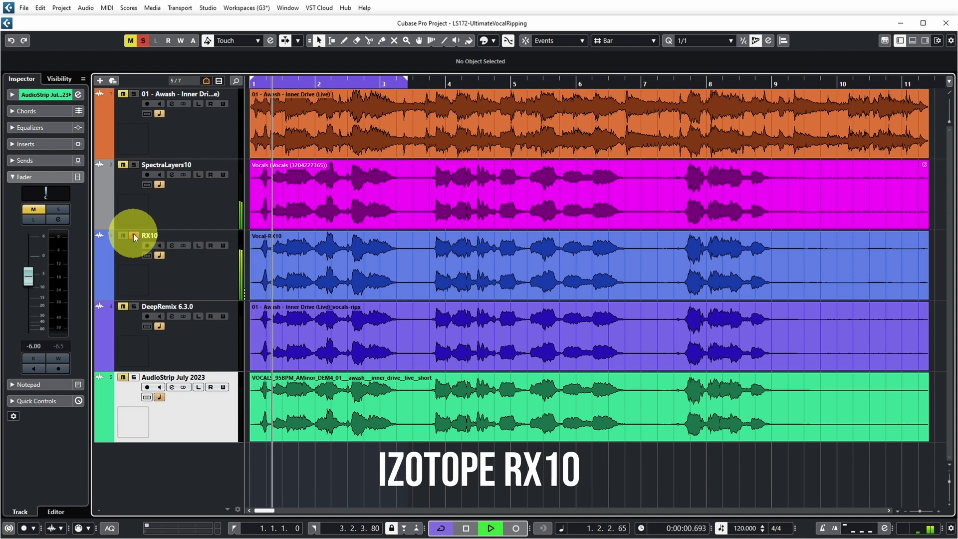
click(134, 308)
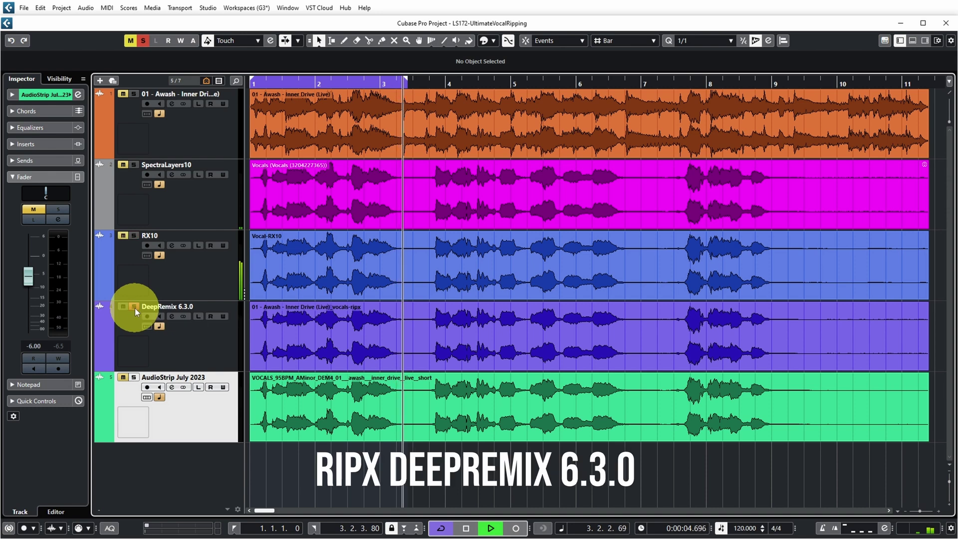
click(133, 380)
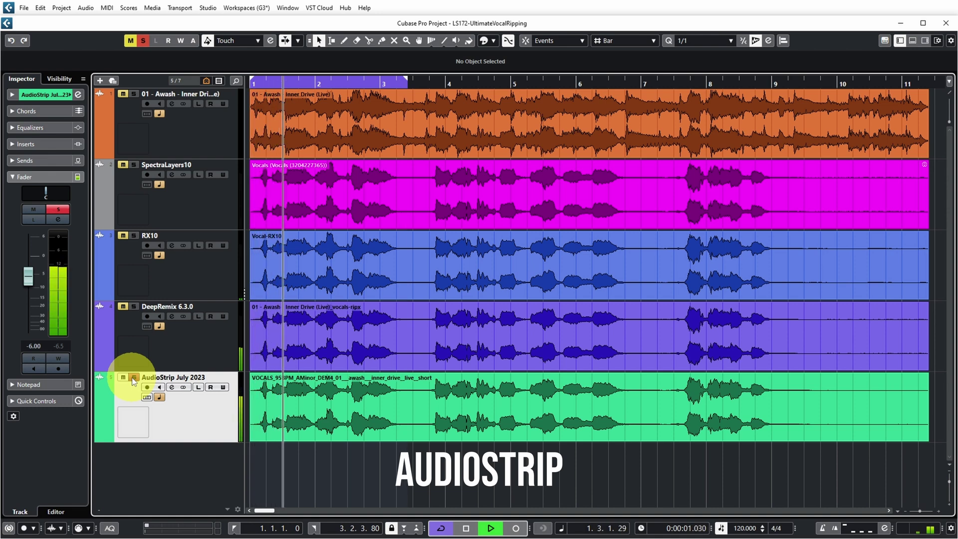
click(134, 166)
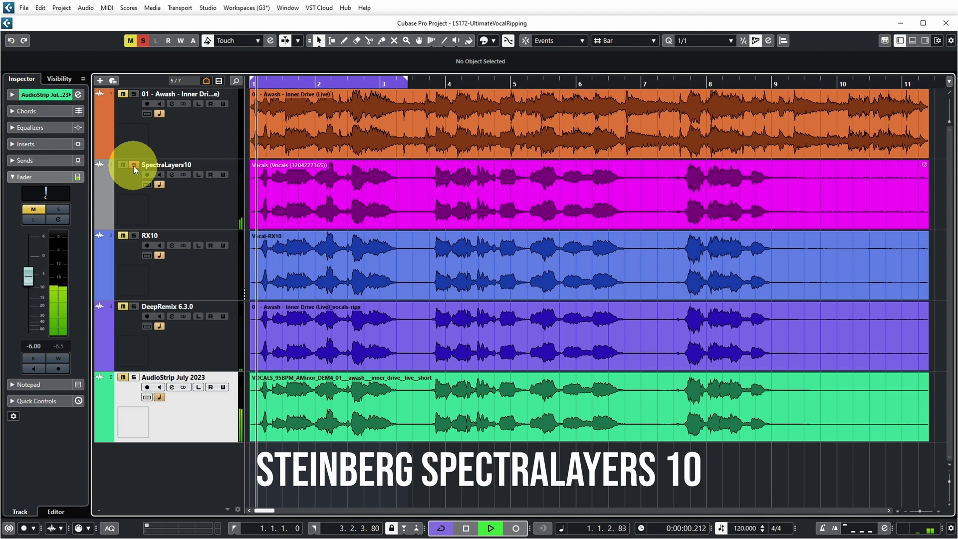